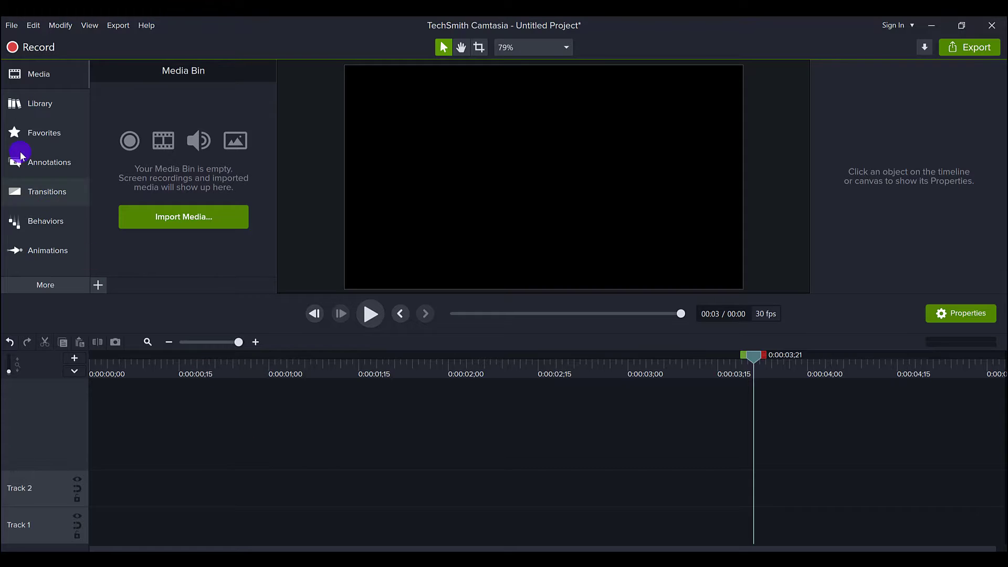
click(15, 112)
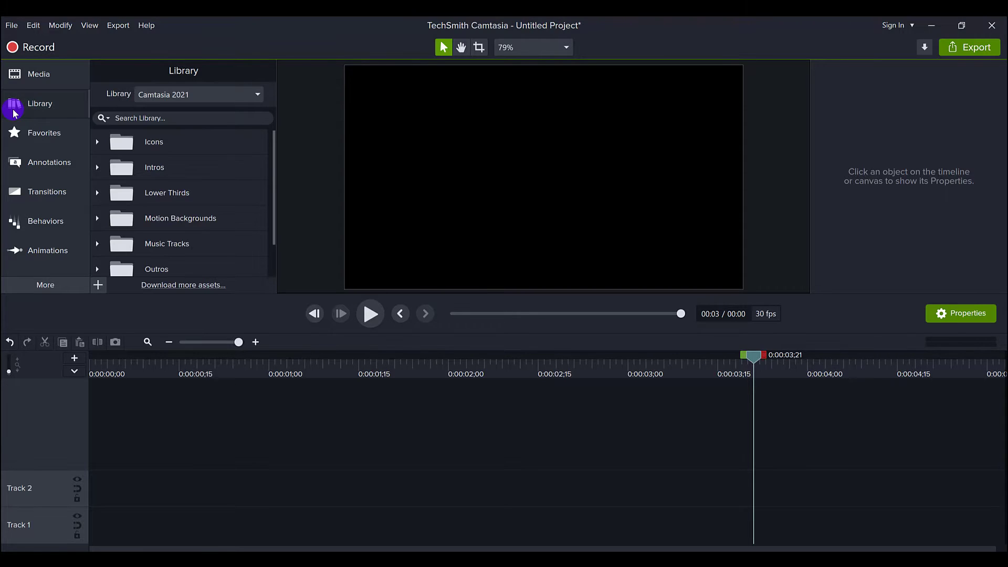
click(191, 94)
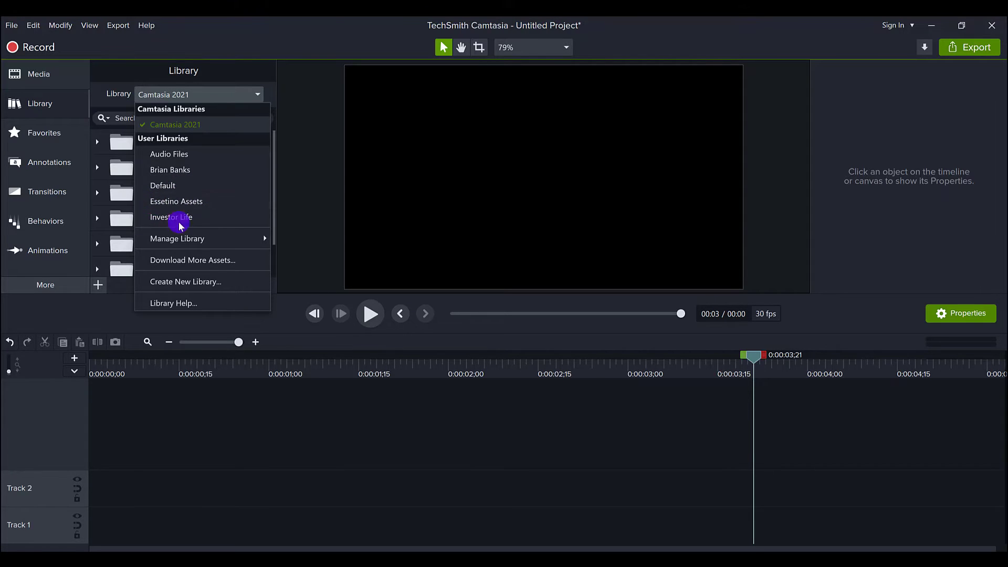
click(200, 178)
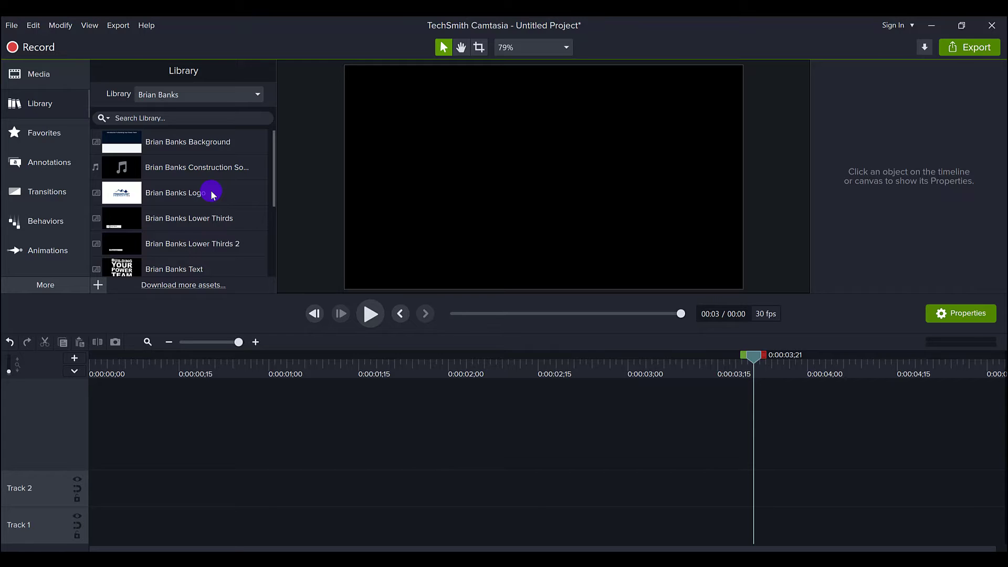
scroll(210, 189, down, 3)
scroll(210, 188, up, 3)
scroll(230, 204, down, 3)
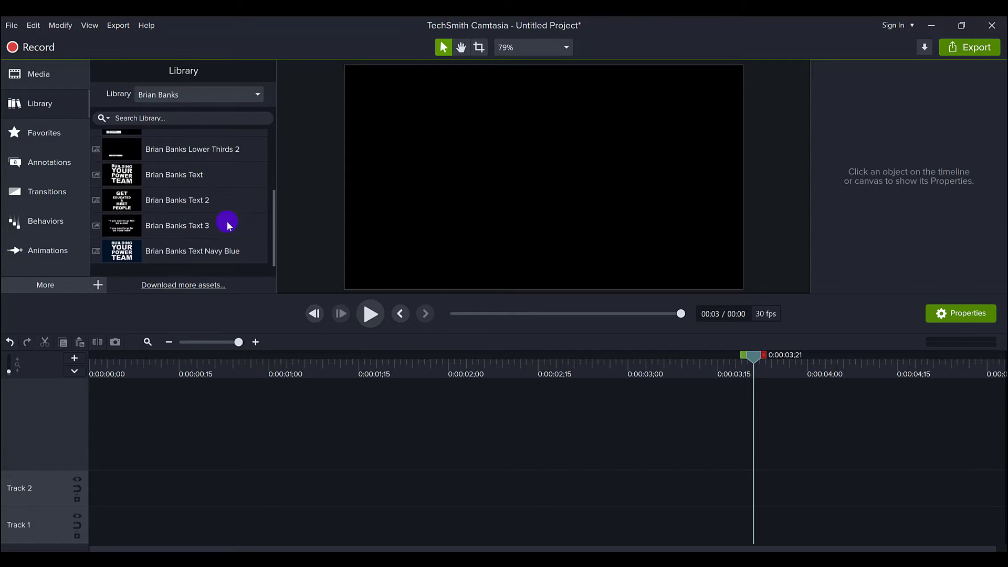
scroll(227, 221, up, 3)
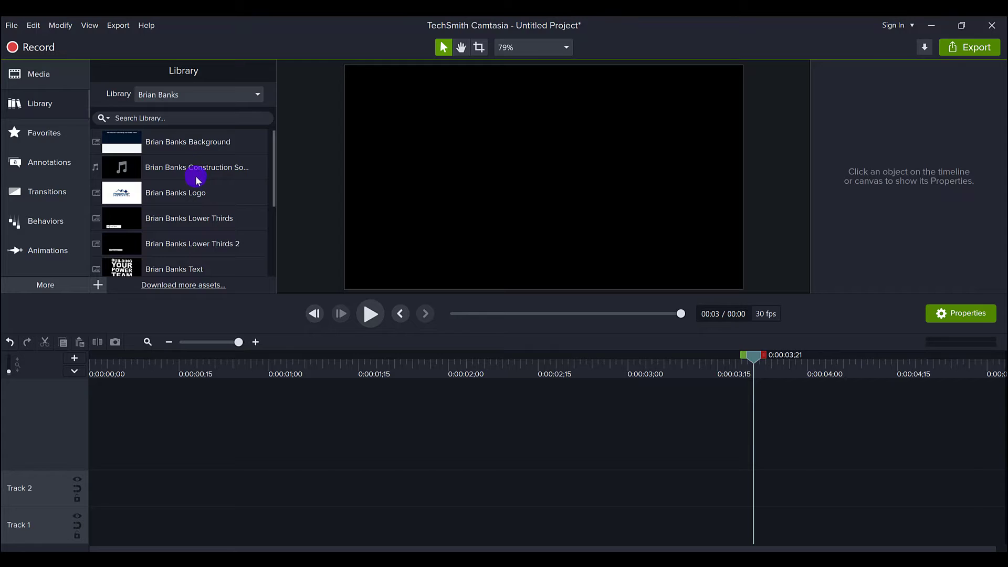
mouse_move(202, 169)
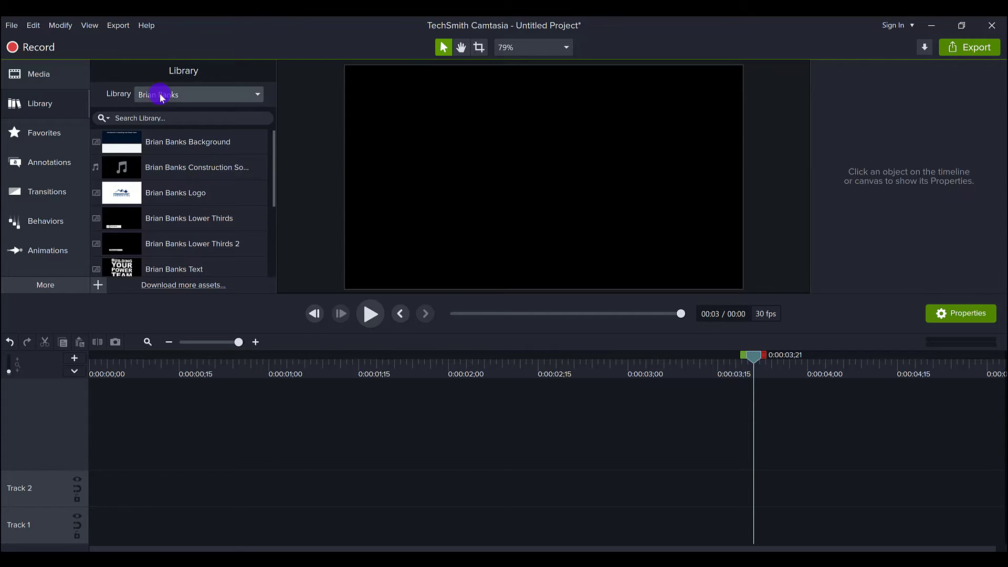
click(210, 99)
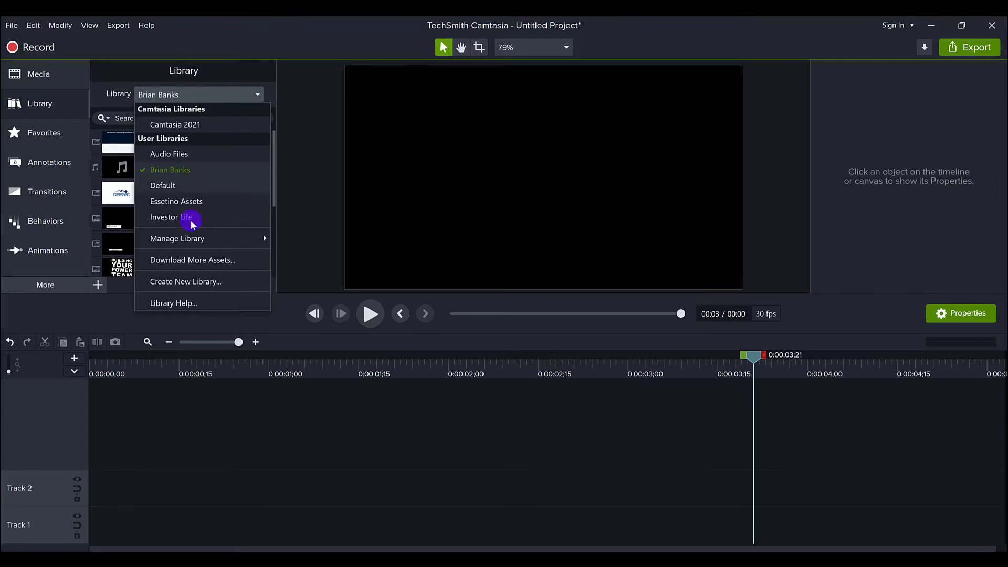
mouse_move(190, 240)
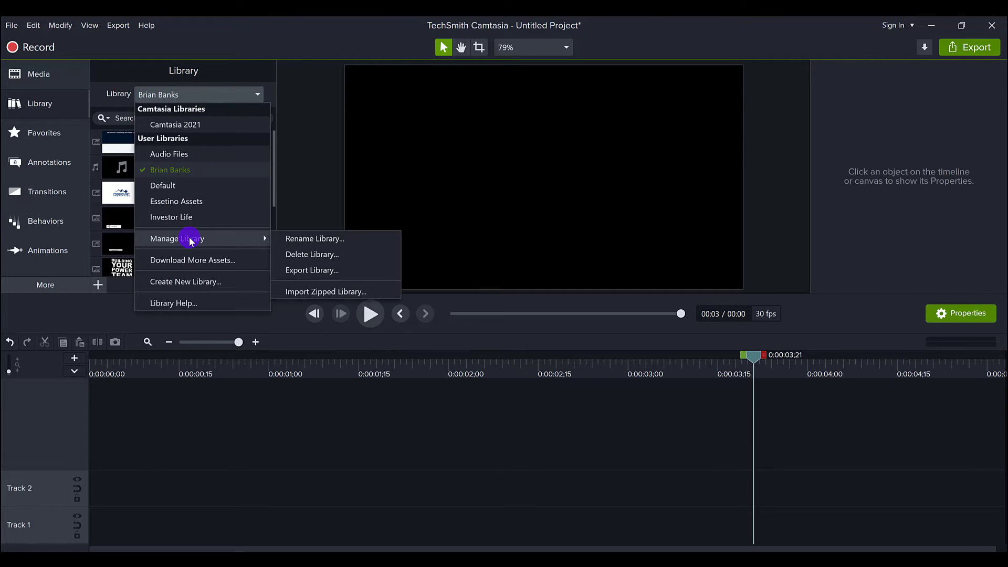
click(302, 271)
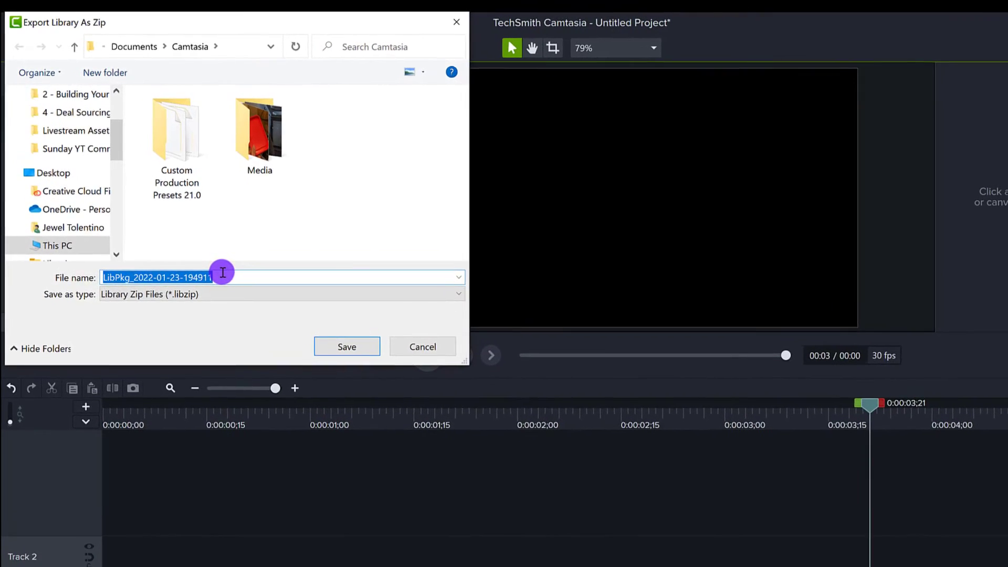
scroll(83, 163, up, 2)
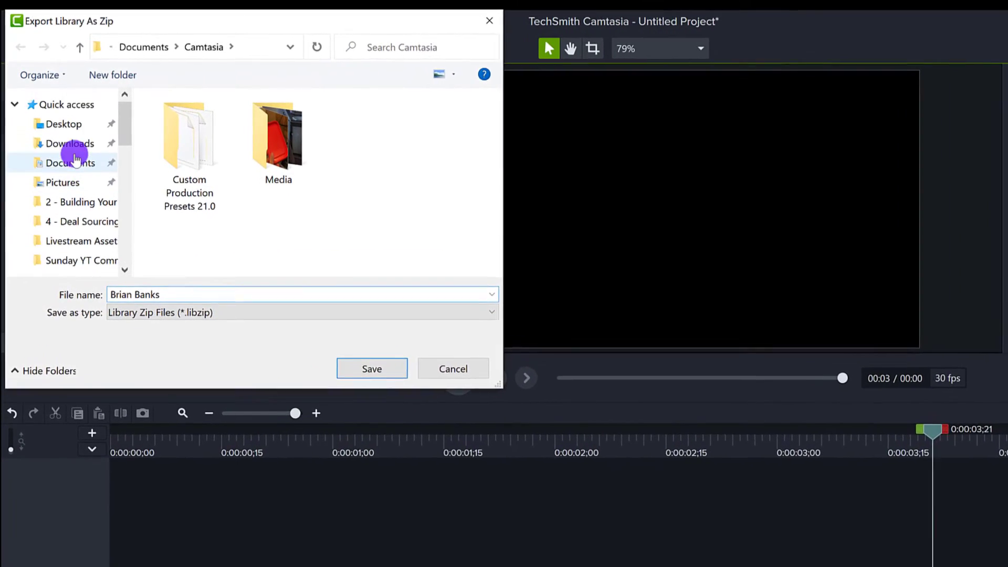
click(68, 127)
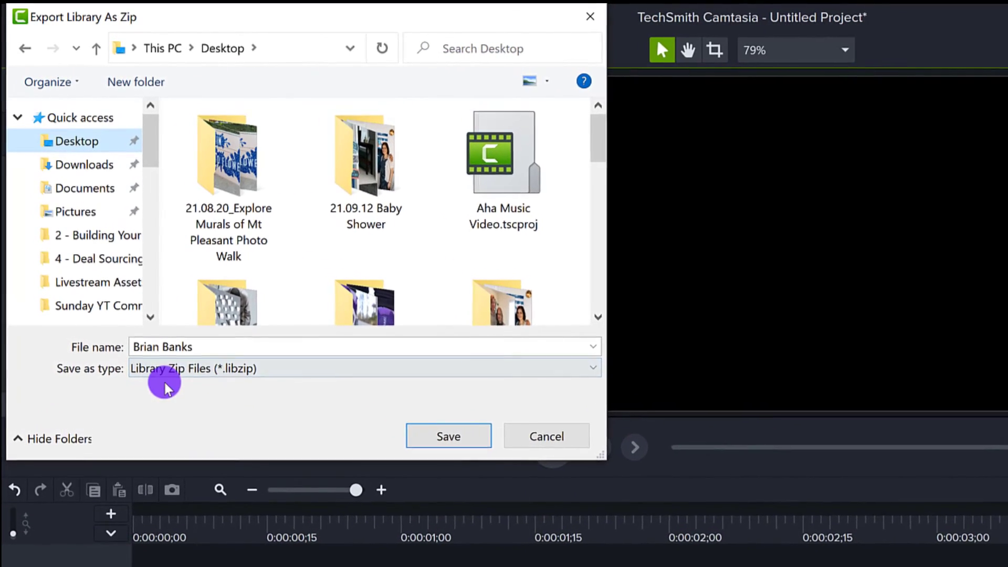
click(431, 441)
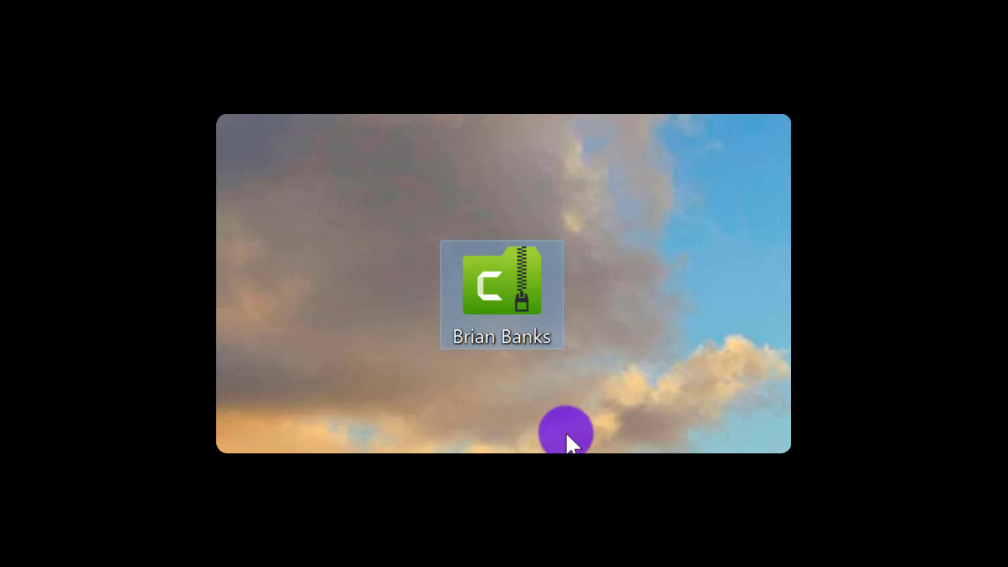
double_click(476, 295)
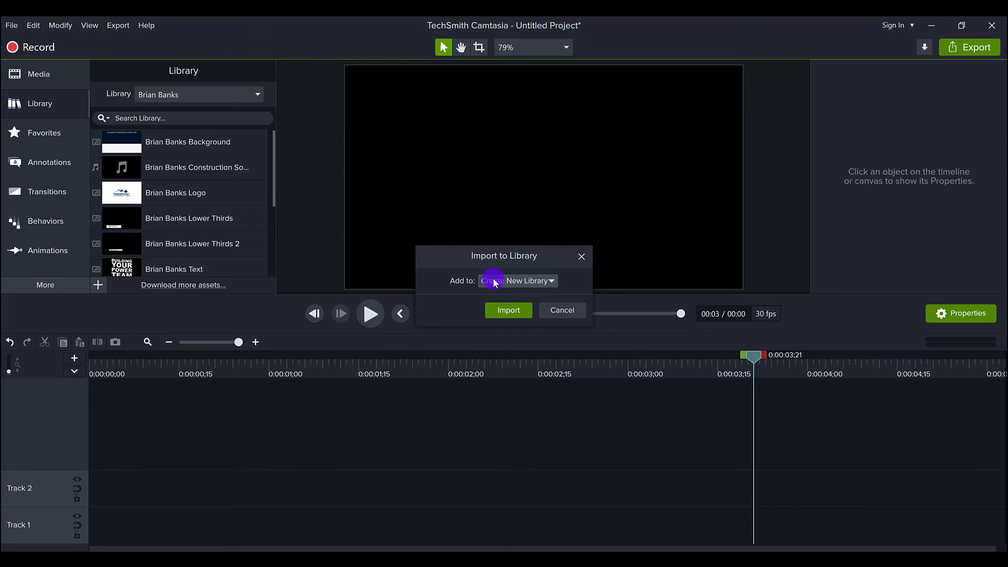
click(539, 286)
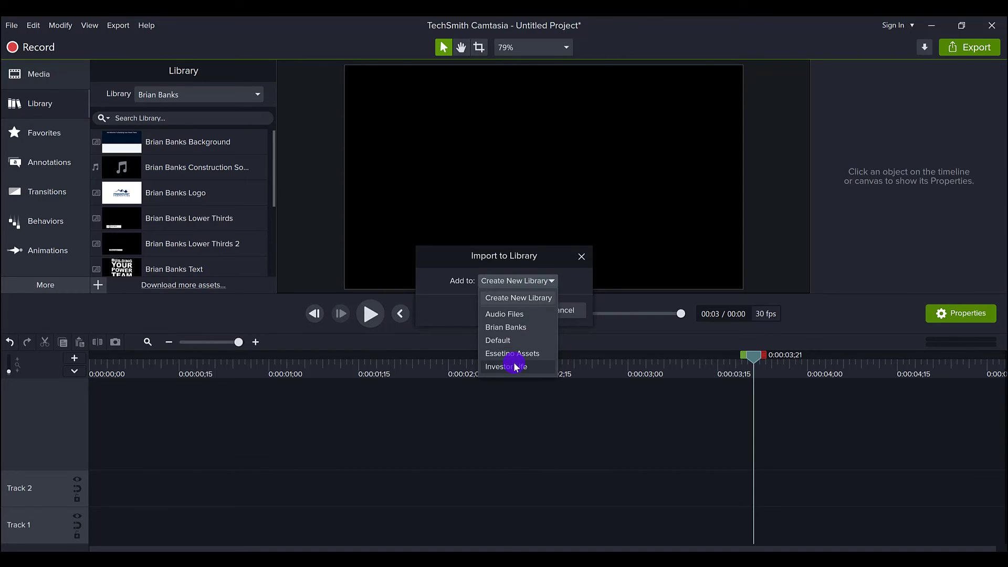
click(457, 312)
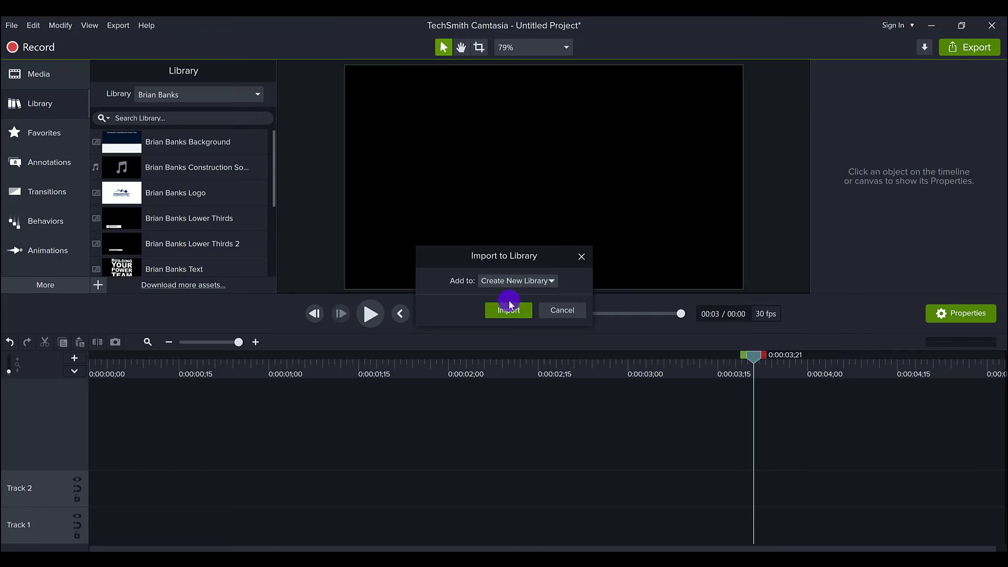
Cancel the import, then switch to the Essetino Assets library and browse its assets.
click(552, 310)
click(193, 98)
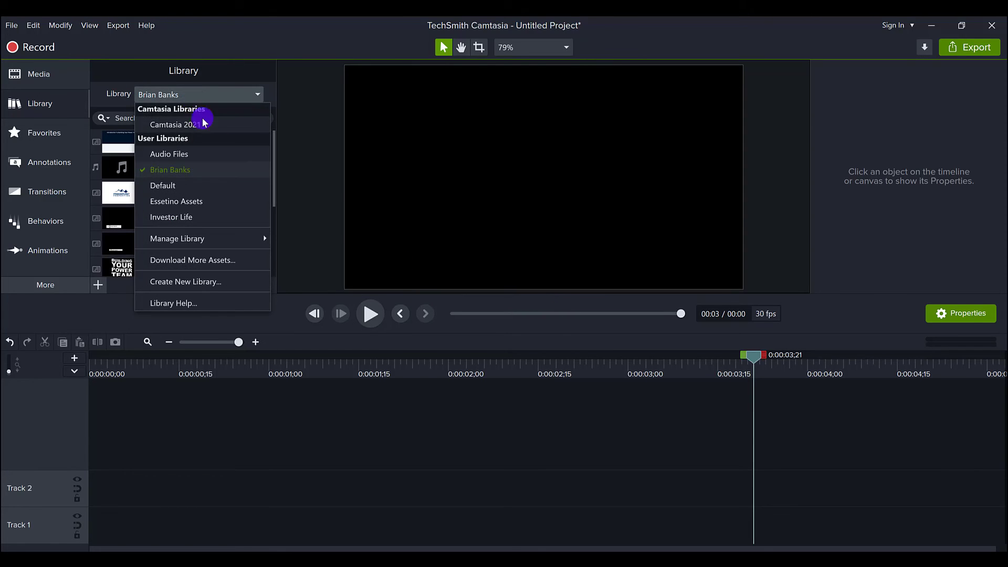
click(234, 201)
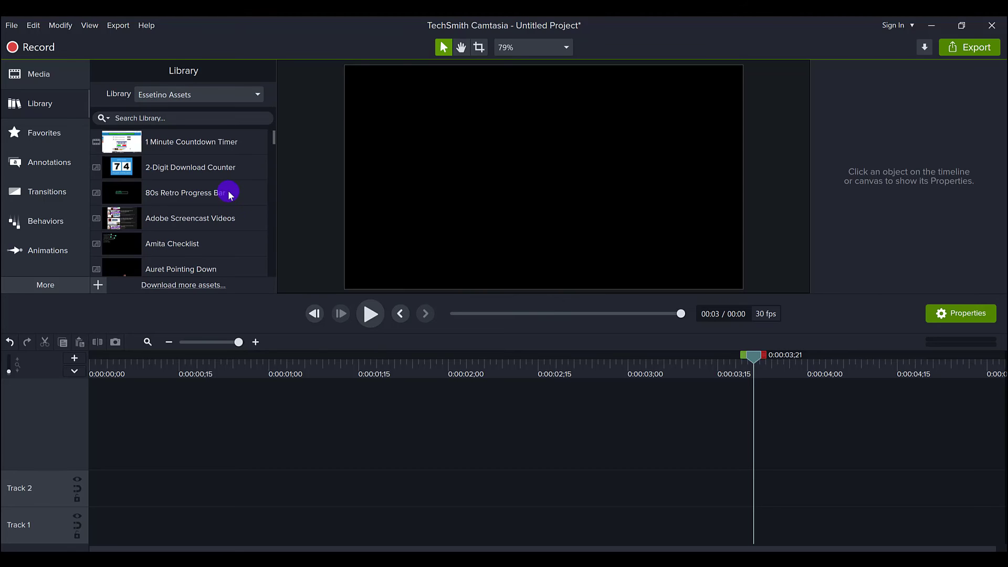
scroll(193, 178, down, 10)
scroll(193, 177, down, 2)
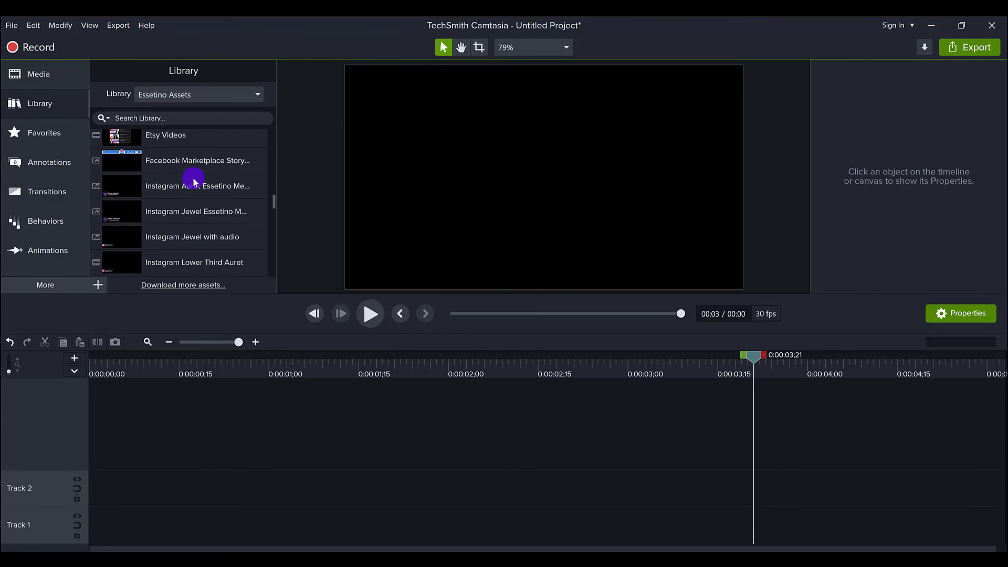
scroll(194, 178, up, 5)
scroll(193, 178, up, 5)
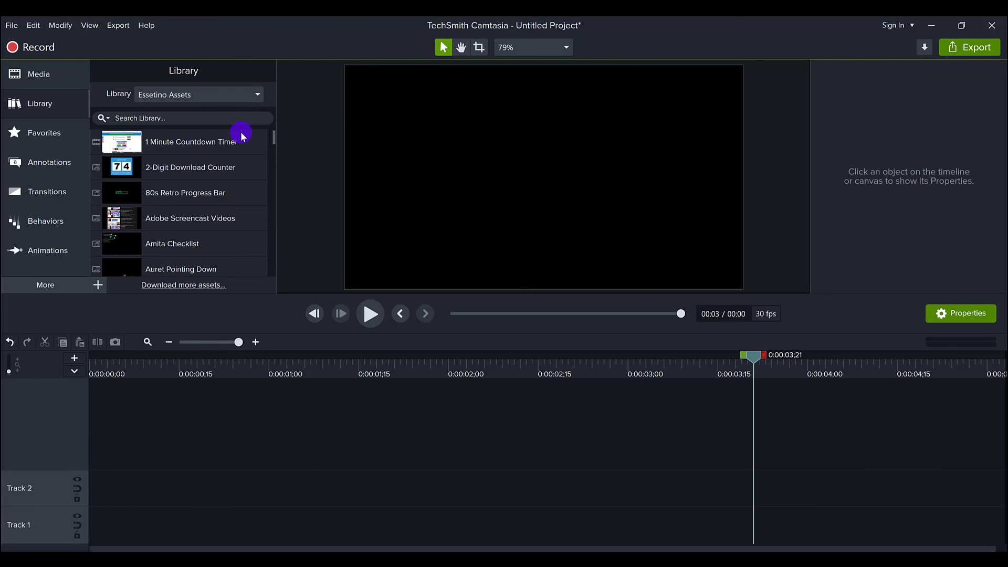
mouse_move(234, 144)
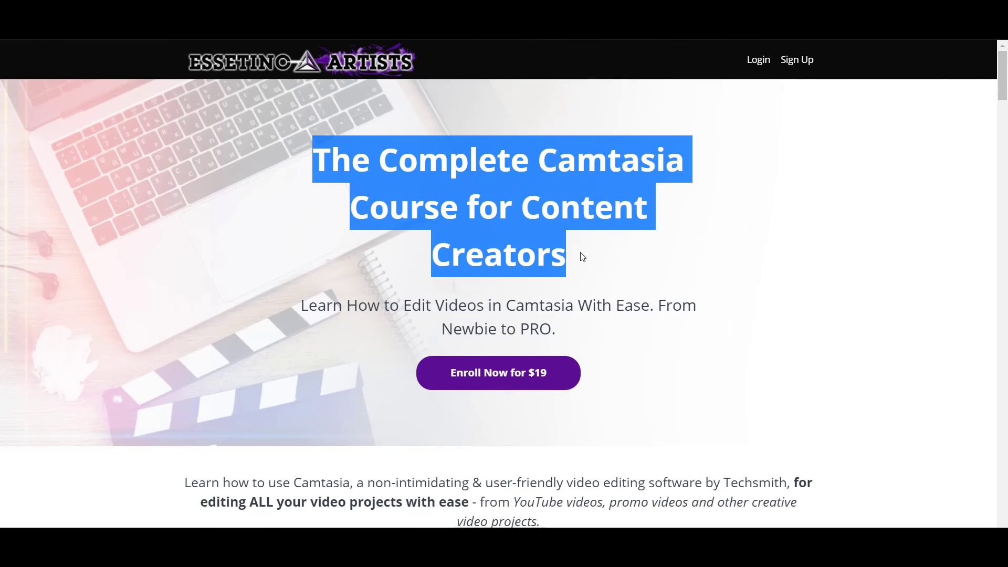
click(632, 293)
scroll(614, 354, down, 3)
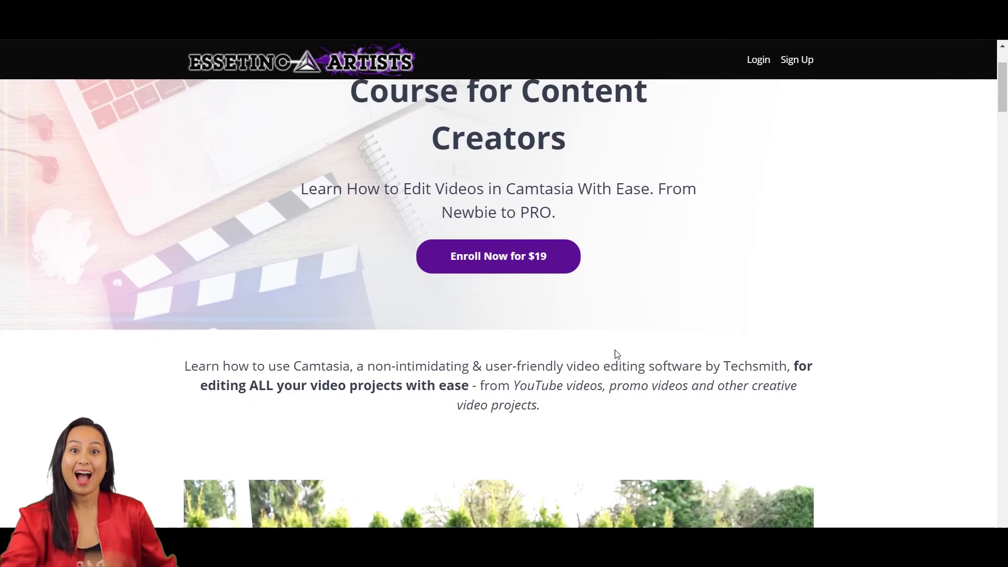
scroll(617, 355, down, 6)
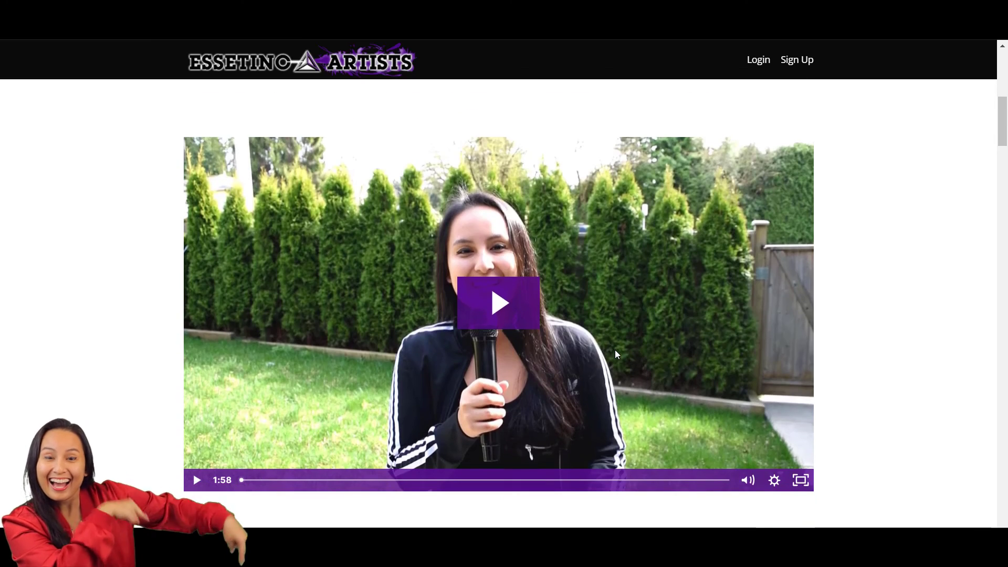
scroll(616, 354, down, 6)
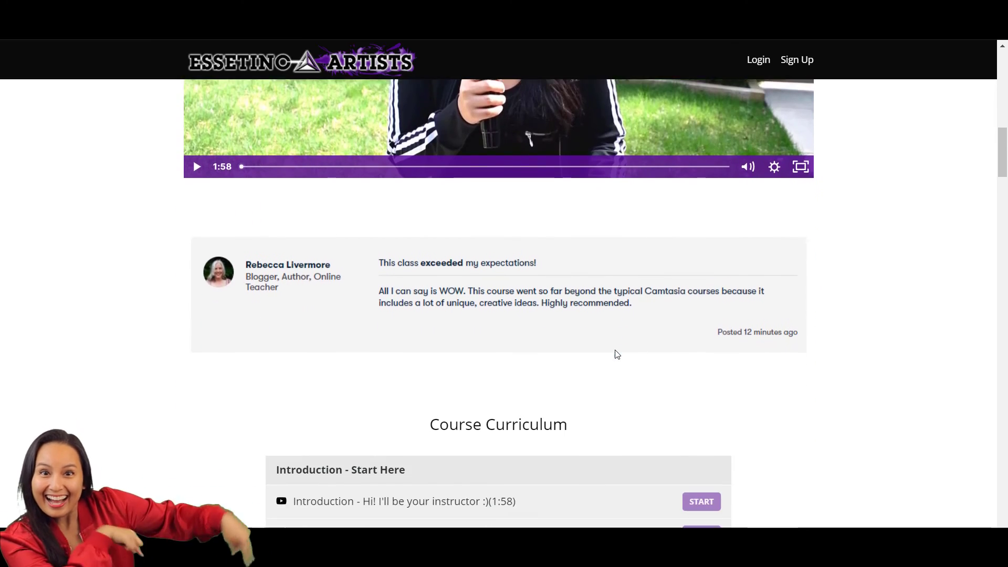
scroll(617, 354, down, 3)
scroll(617, 354, down, 4)
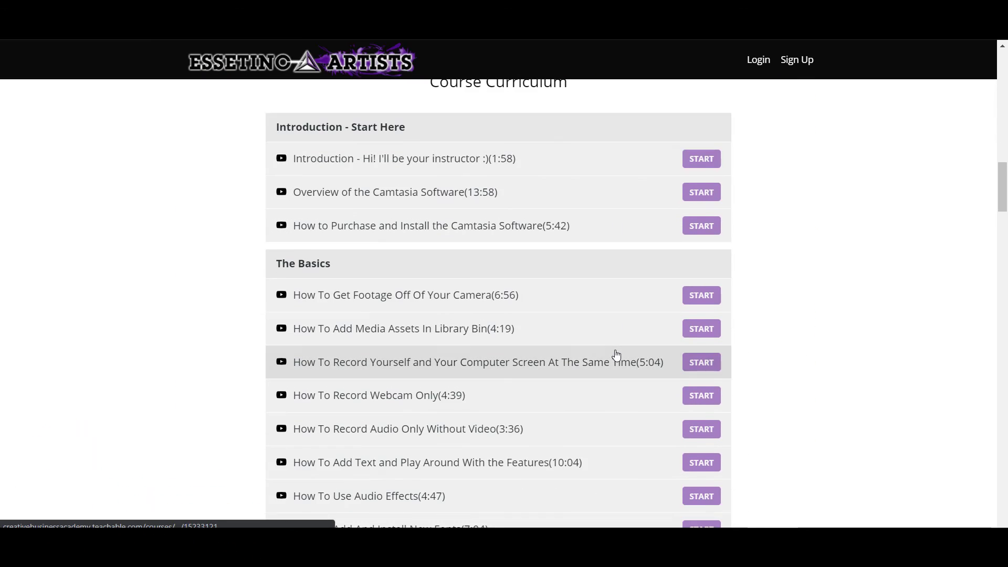
scroll(616, 355, down, 5)
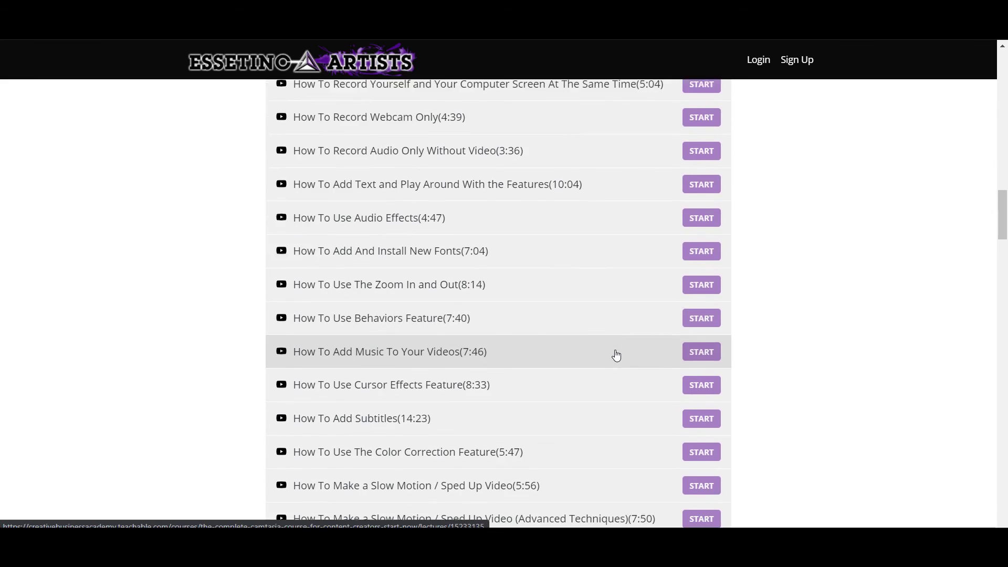
scroll(617, 355, down, 10)
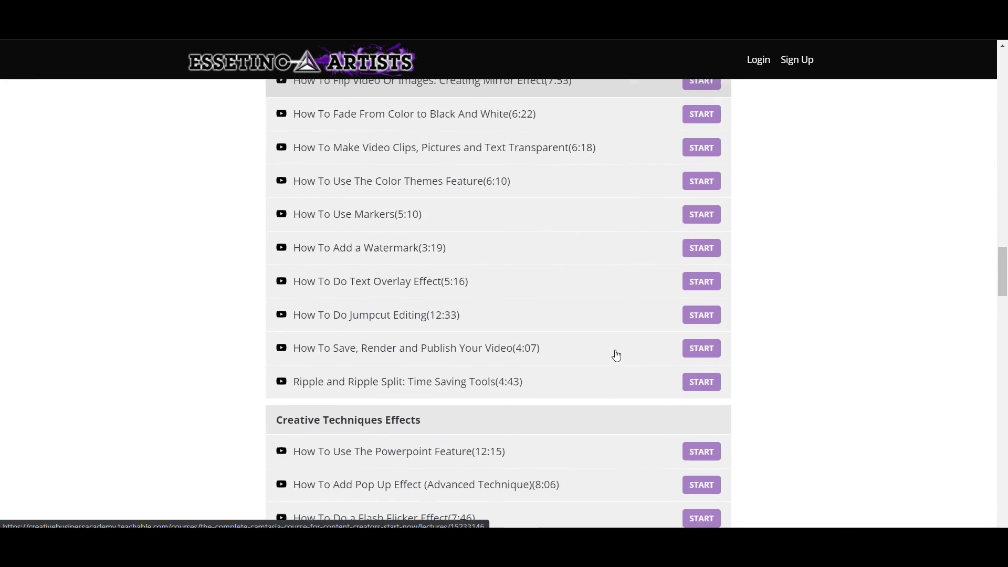
scroll(617, 355, down, 6)
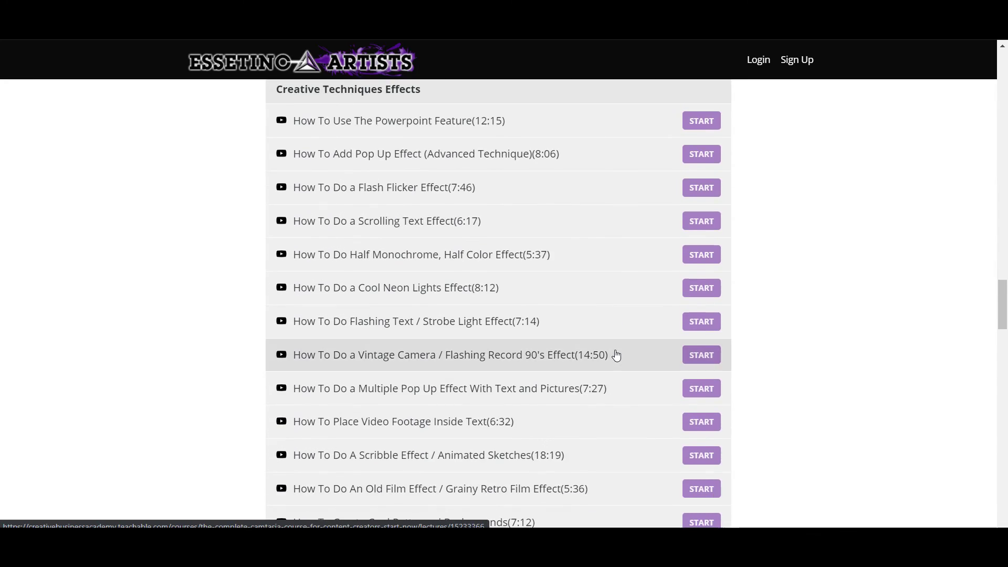